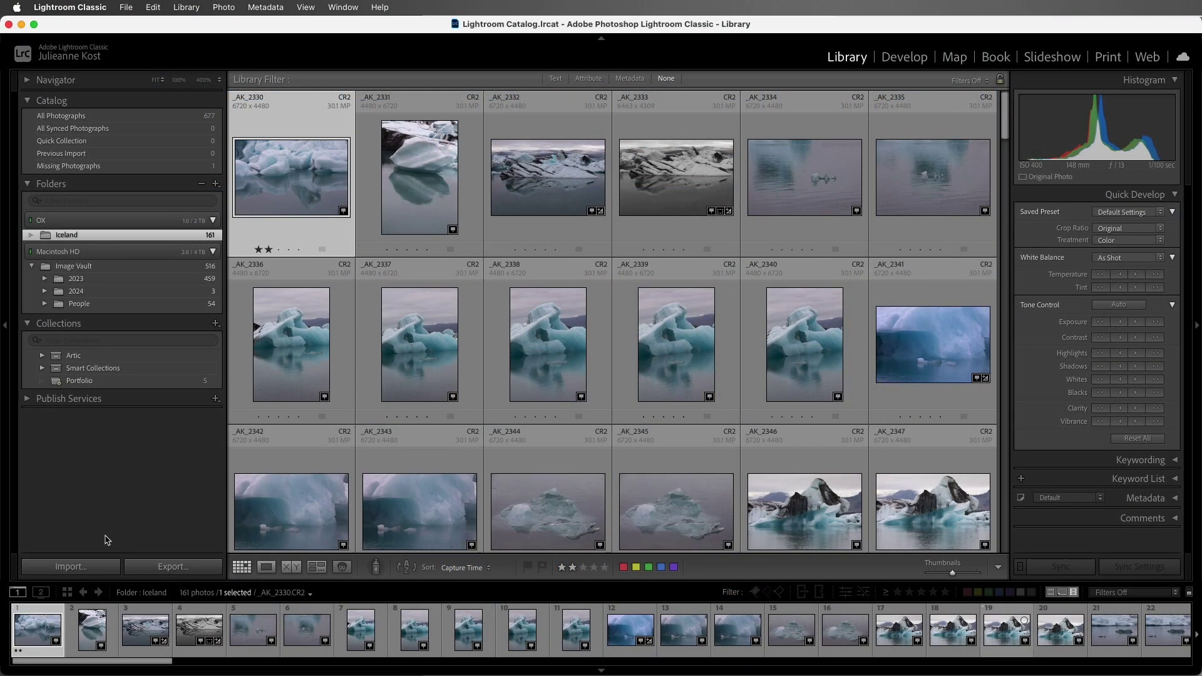
# Set folder 08-27 as the import source, building Embedded & Sidecar previews.
pyautogui.click(98, 570)
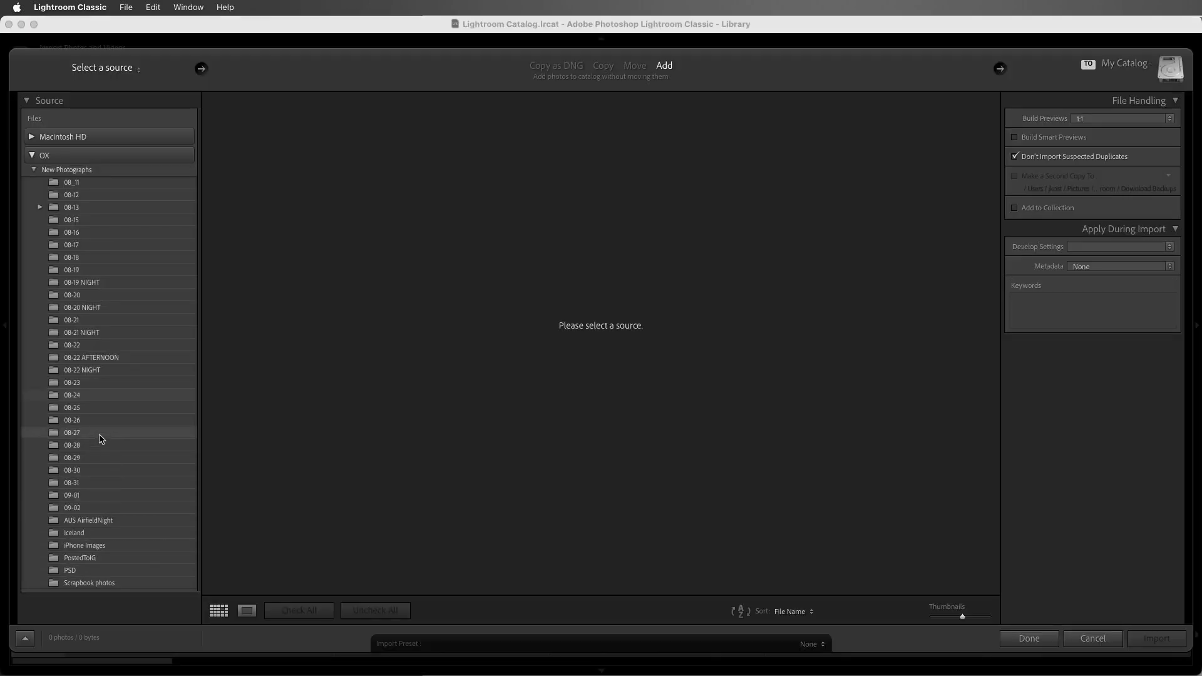
pyautogui.click(99, 435)
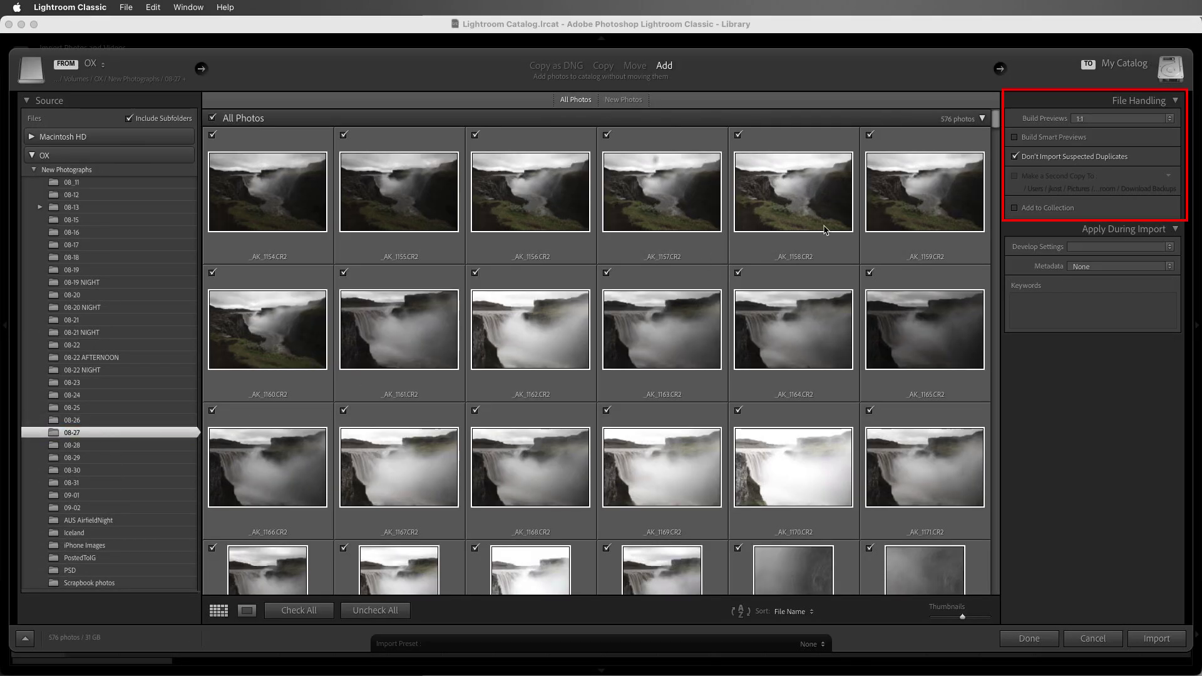
pyautogui.click(1094, 119)
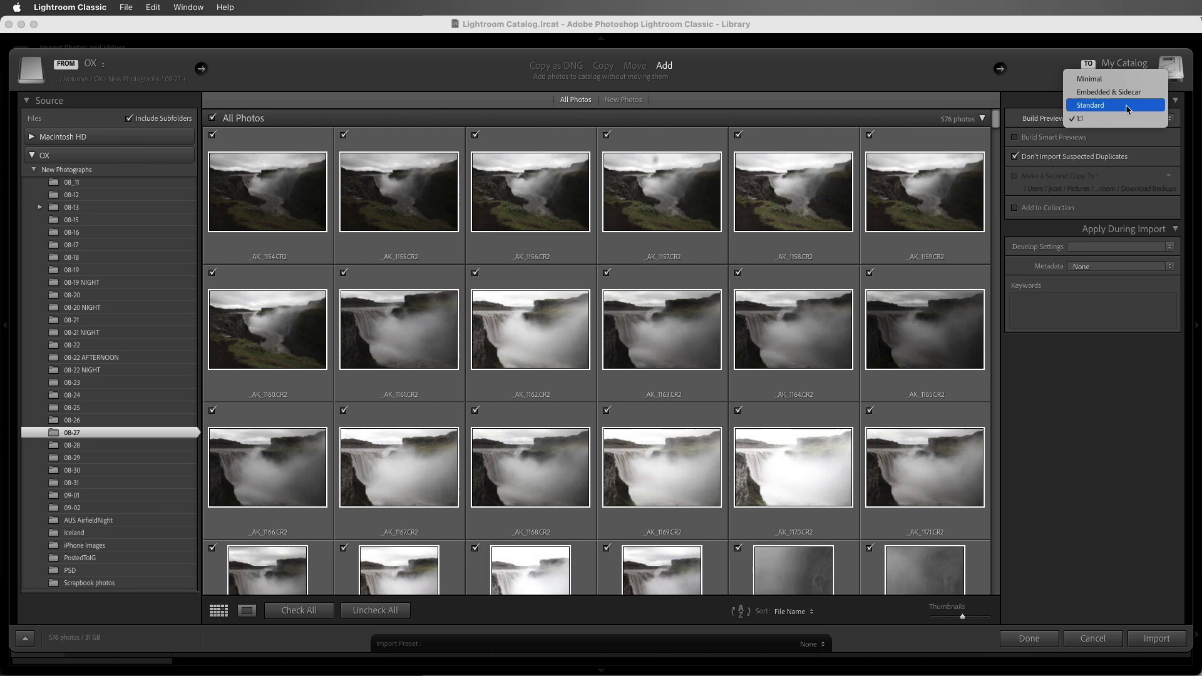
pyautogui.click(1121, 92)
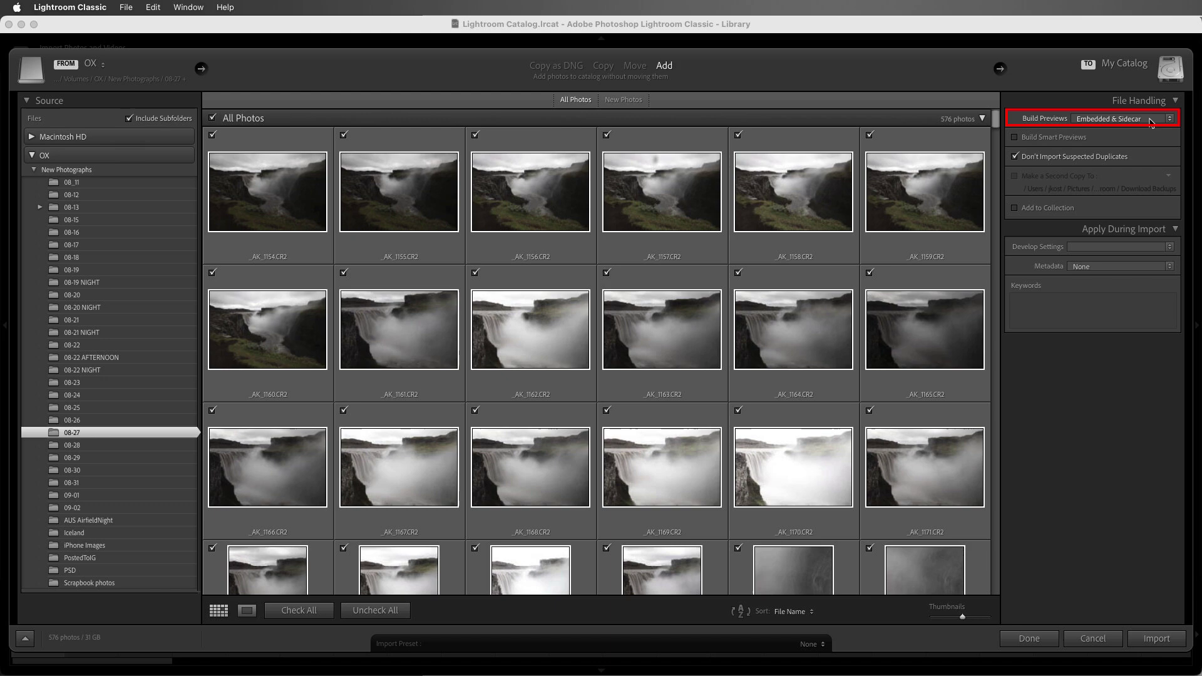
# Import the 576 photos, then show folder 08-27 and select the first photo, _AK_1154.
pyautogui.click(1146, 645)
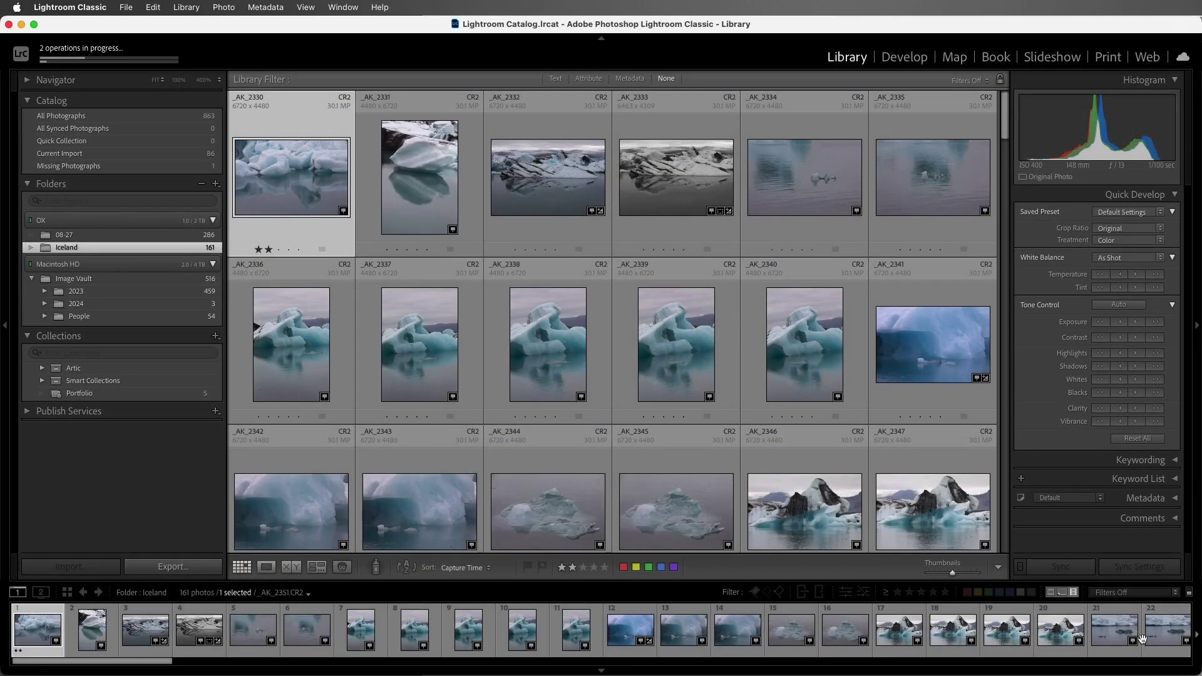
pyautogui.click(194, 235)
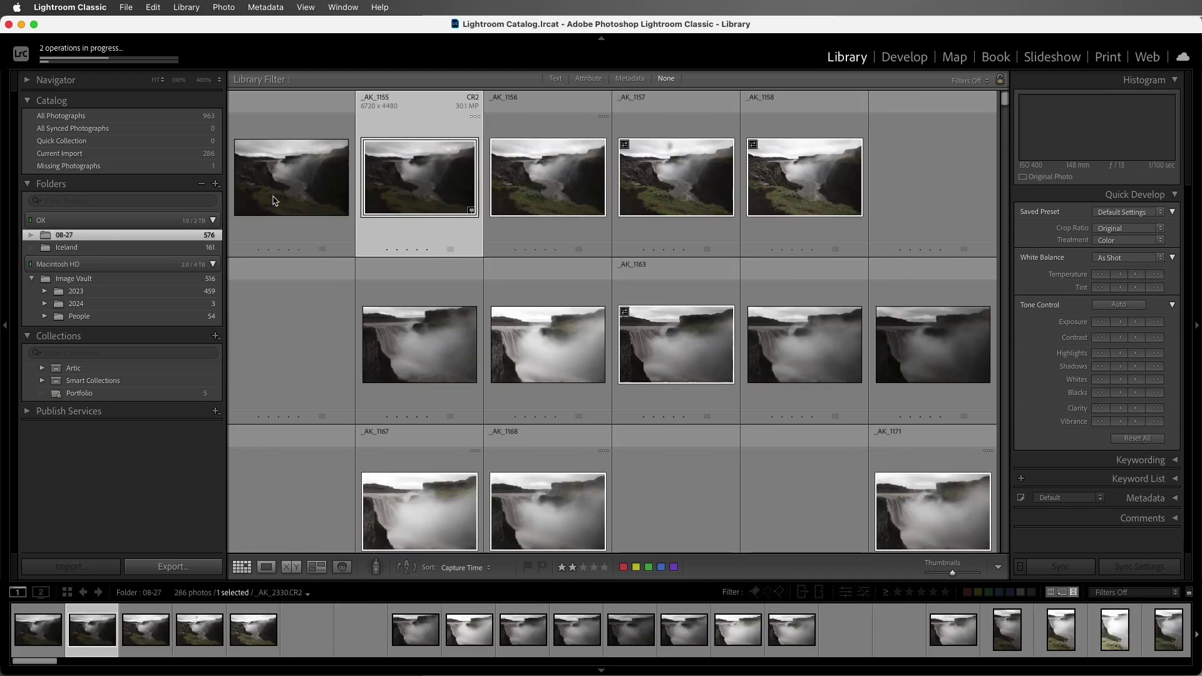
pyautogui.click(274, 200)
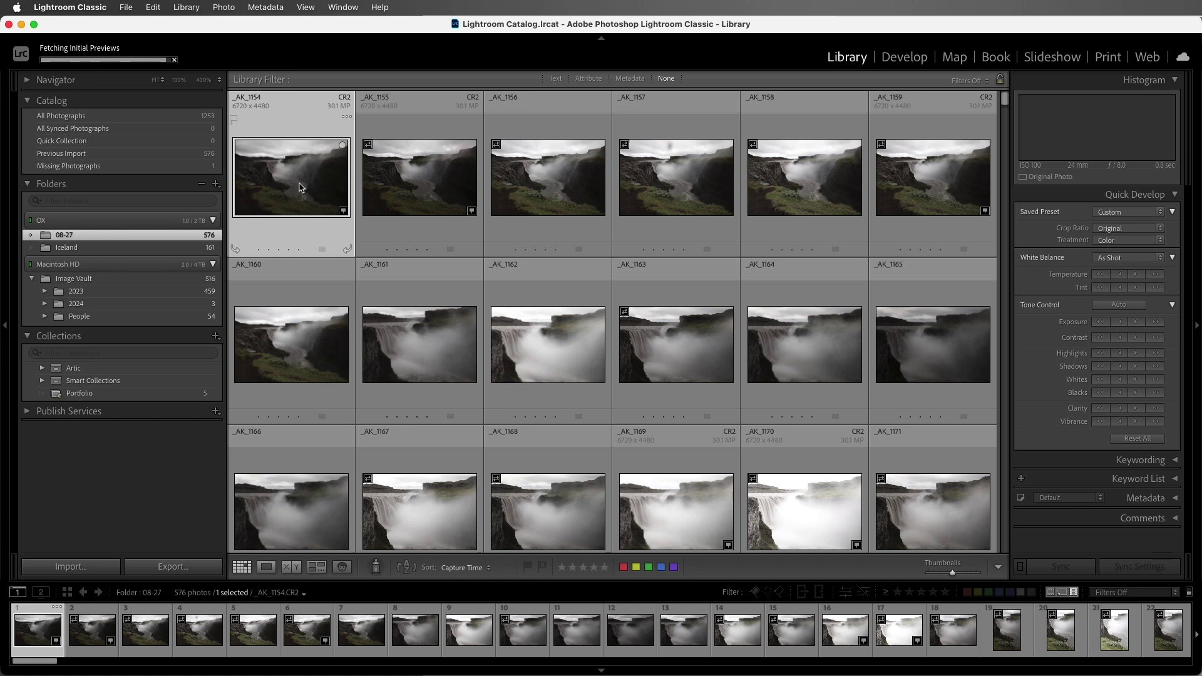
# Move down through the Grid rows to _AK_1208.
pyautogui.press('Down')
pyautogui.press('Down')
pyautogui.press('Down')
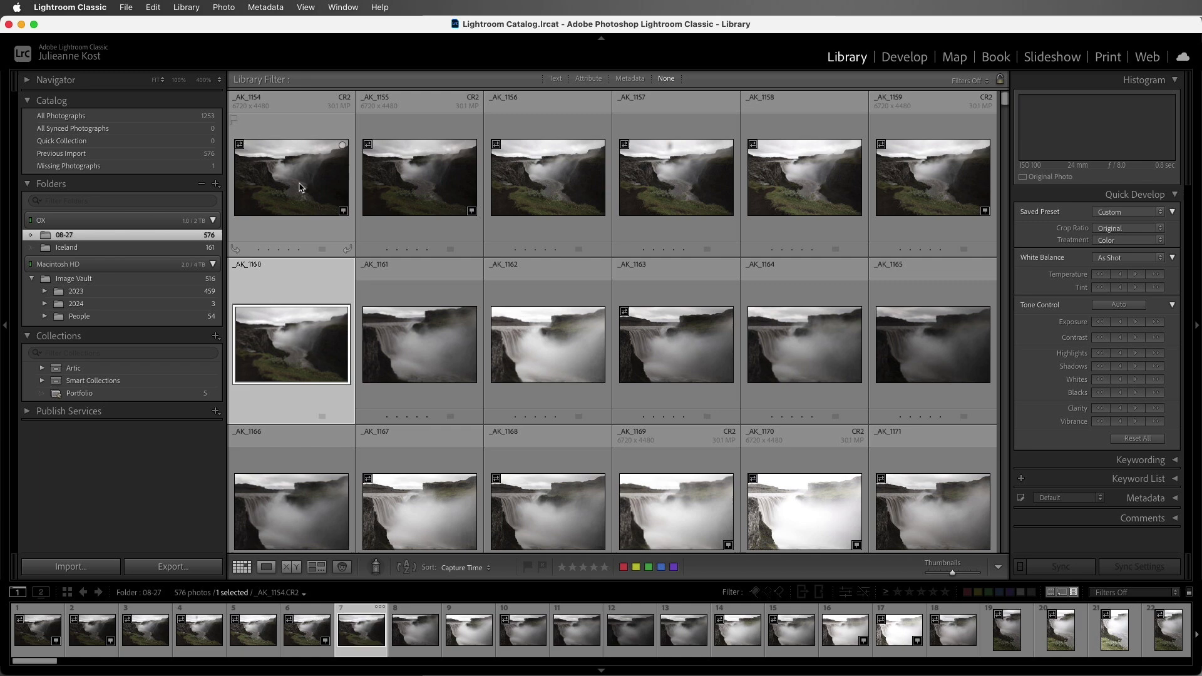
pyautogui.press('Down')
pyautogui.press('Down')
pyautogui.press('Down')
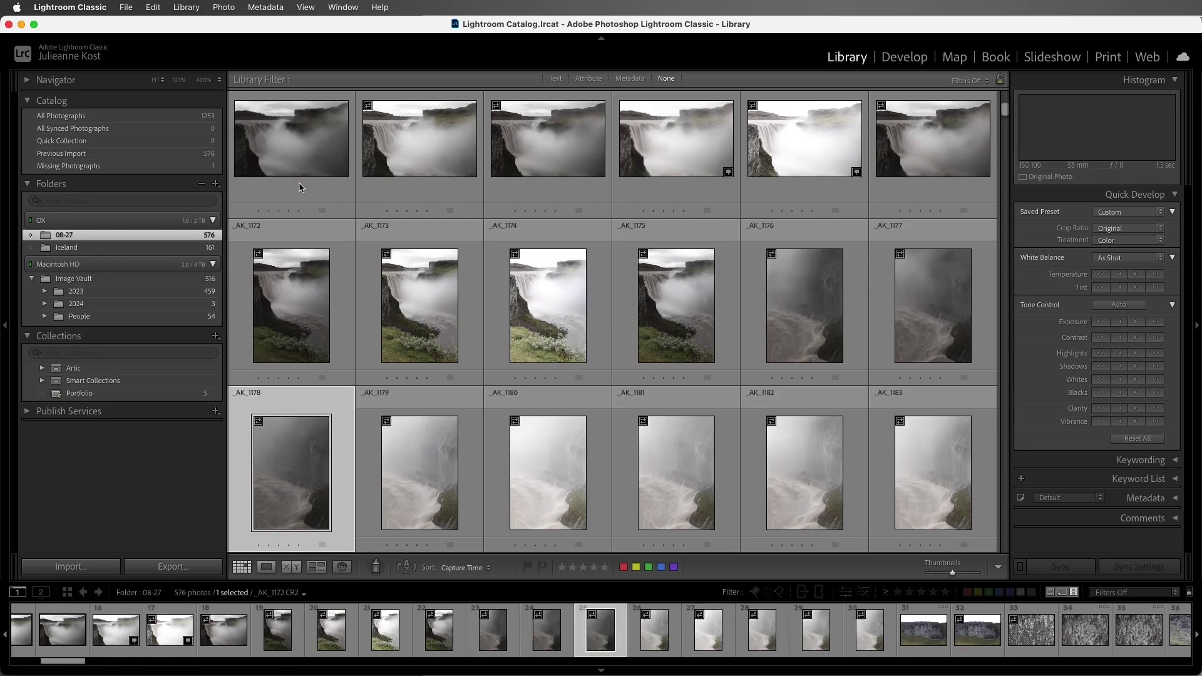
pyautogui.press('Down')
pyautogui.press('Down')
pyautogui.press('Down')
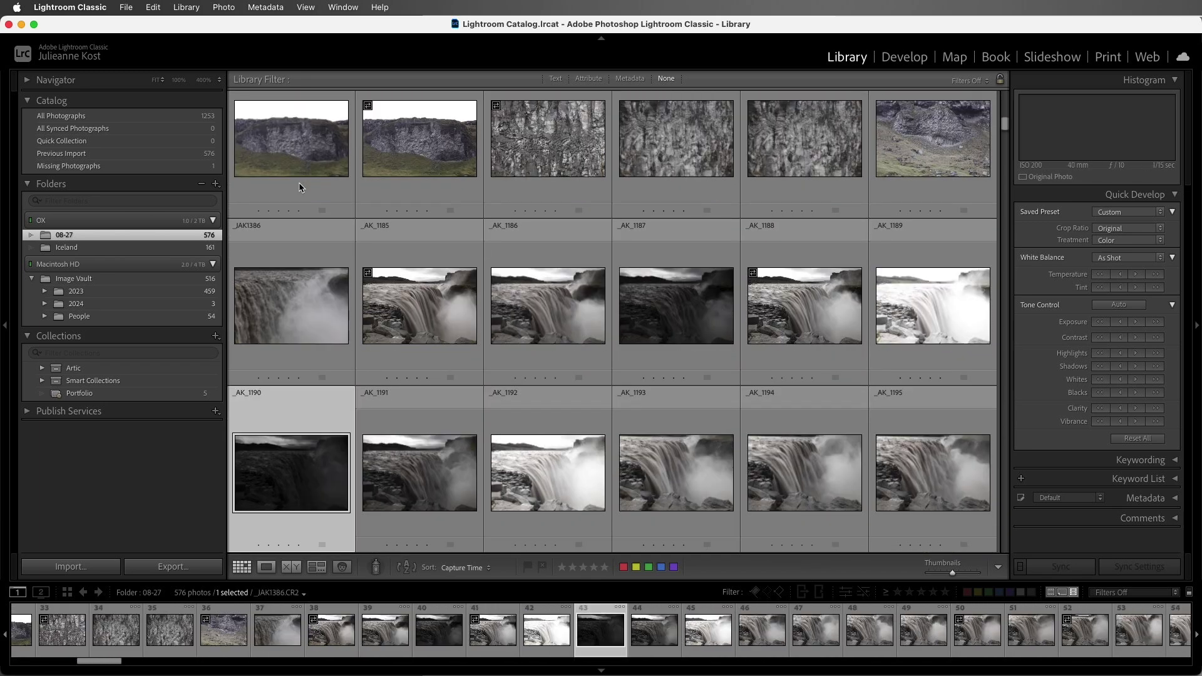
pyautogui.press('Down')
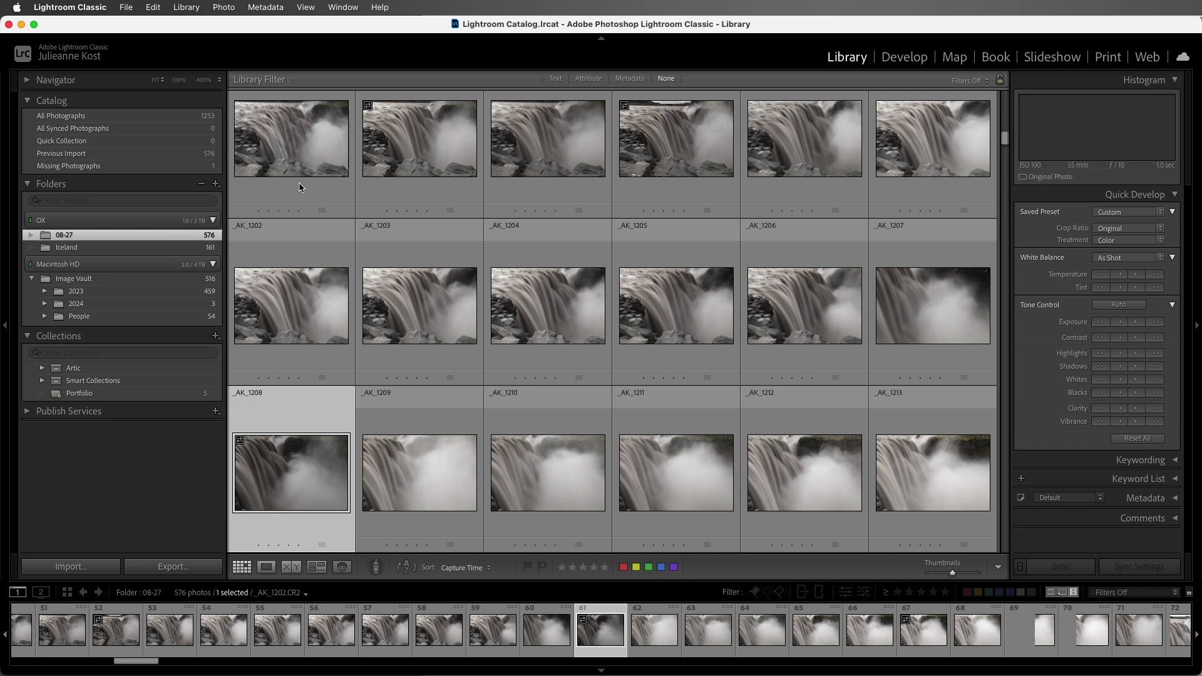
# Open the photo in Loupe view and step forward through the following photos.
pyautogui.doubleClick(305, 300)
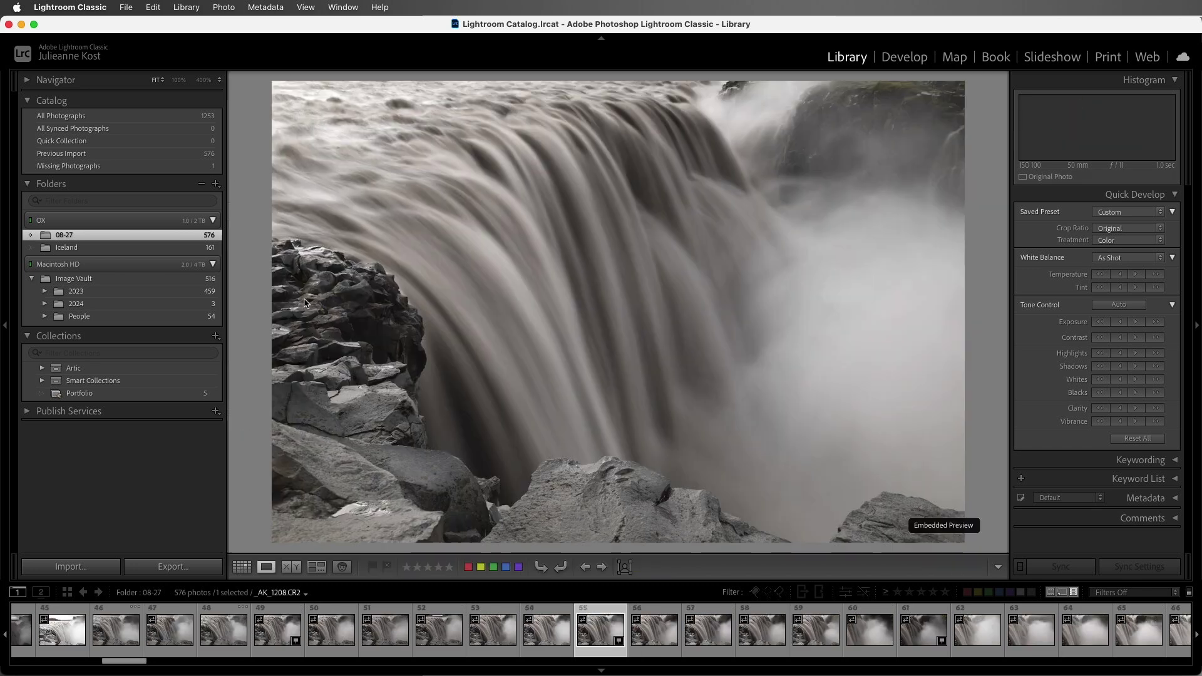
pyautogui.press('Right')
pyautogui.press('Right')
pyautogui.press('Right')
pyautogui.press('Right')
pyautogui.press('Right')
pyautogui.press('Right')
pyautogui.press('Right')
pyautogui.press('Right')
pyautogui.press('Right')
pyautogui.press('Right')
pyautogui.press('Right')
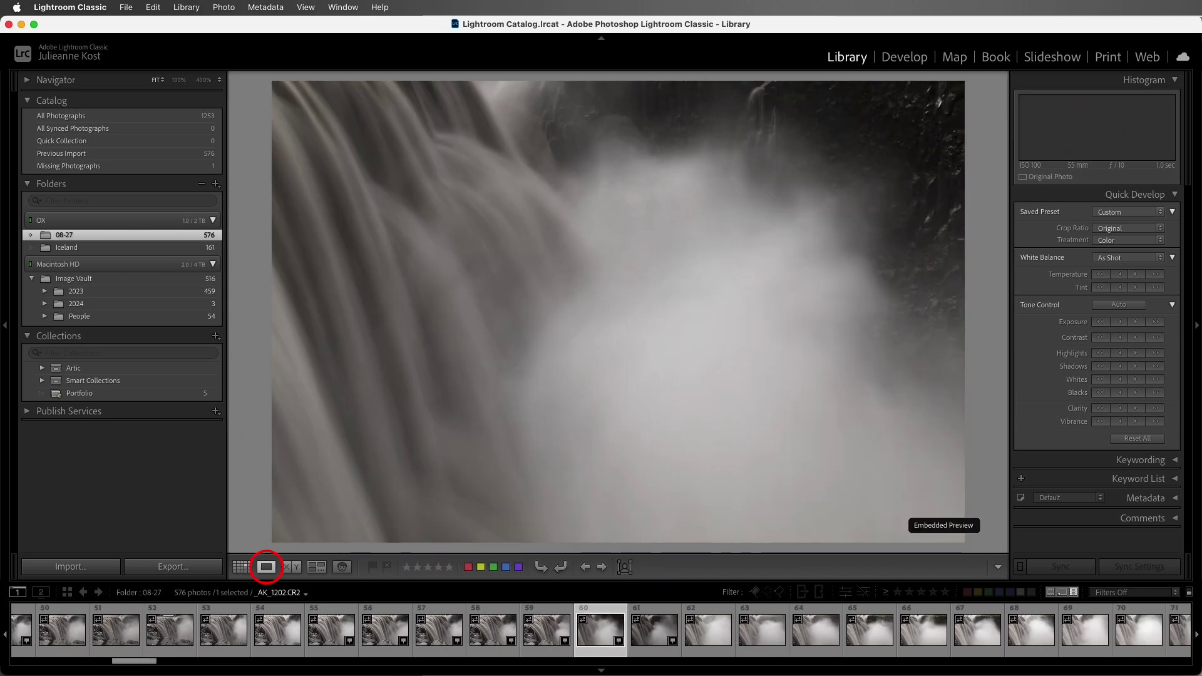
pyautogui.press('Right')
pyautogui.press('Right')
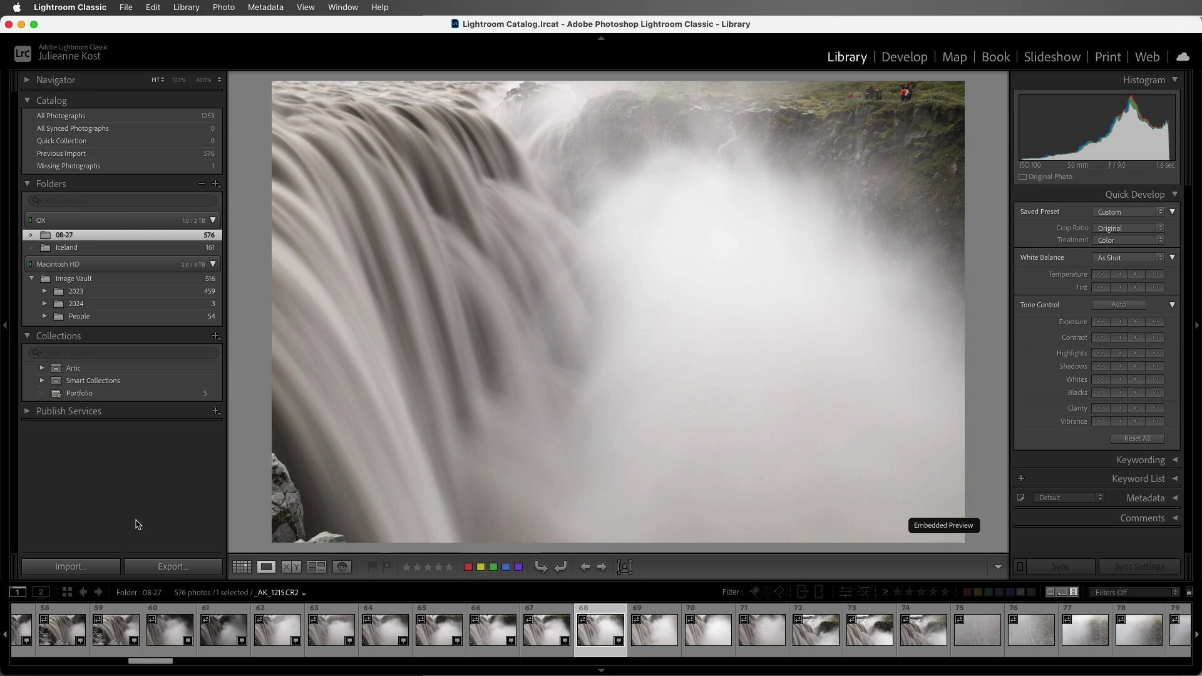
# Select photos 58 through 68 and compare select and candidate shots in Compare view.
pyautogui.keyDown('shift'); pyautogui.click(71, 634); pyautogui.keyUp('shift')
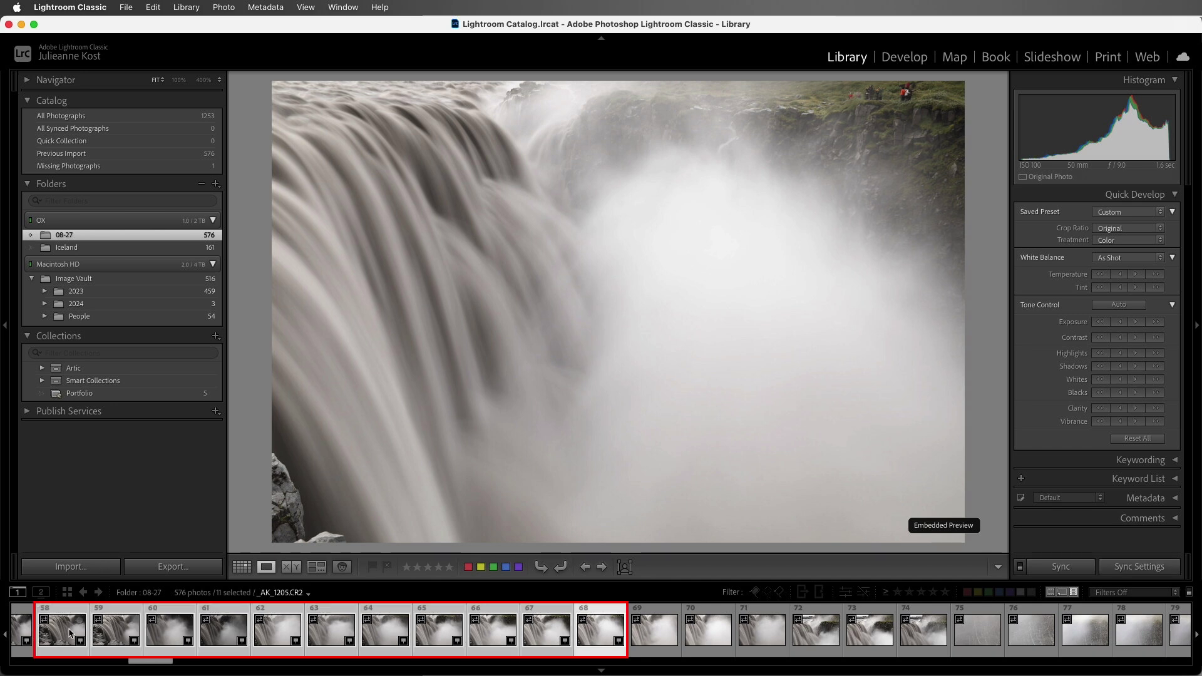
pyautogui.click(292, 567)
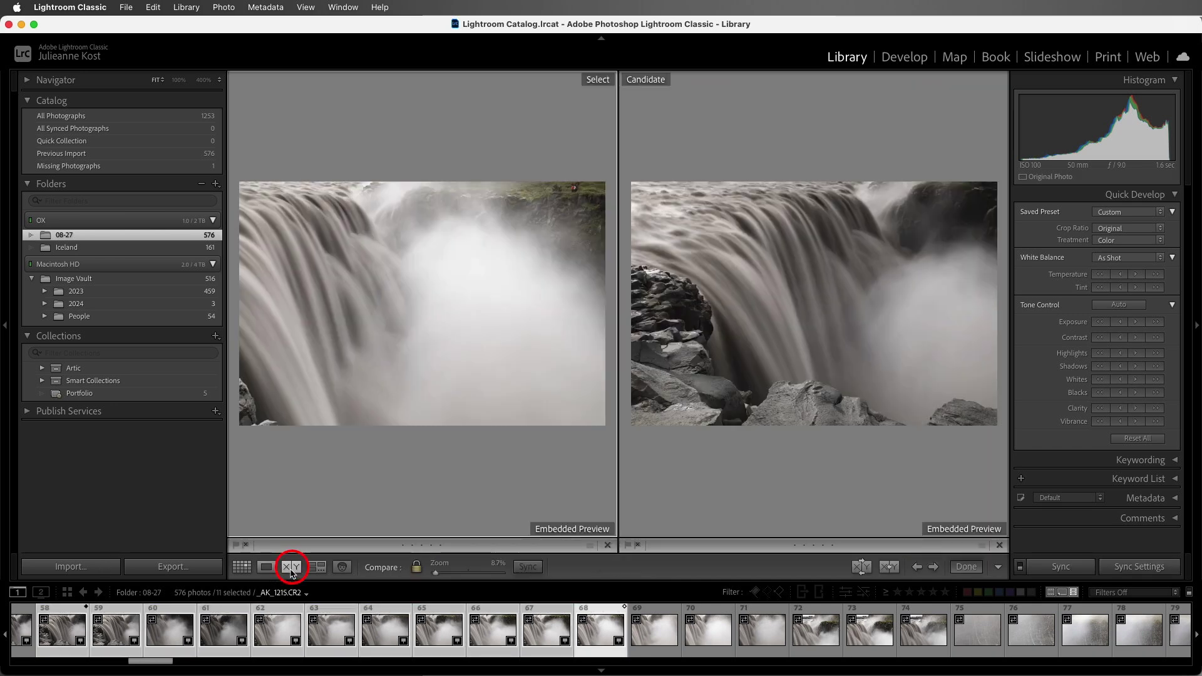
pyautogui.press('Right')
pyautogui.press('Right')
pyautogui.press('Right')
pyautogui.press('Right')
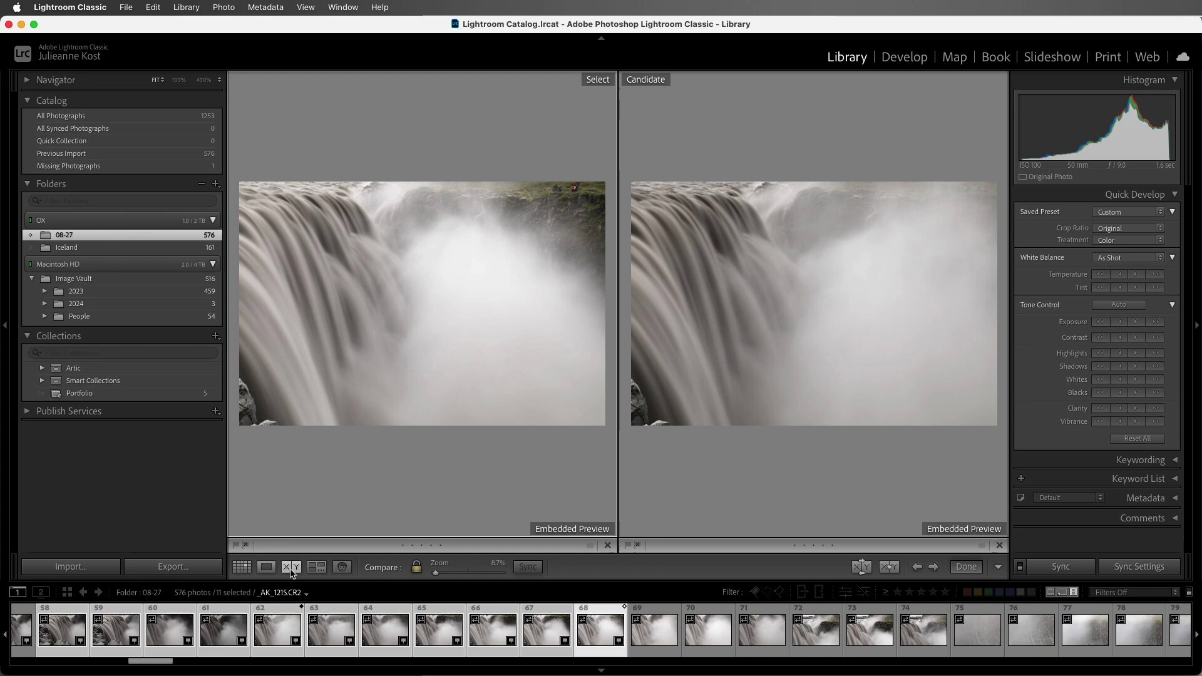
pyautogui.press('Right')
pyautogui.press('Right')
pyautogui.press('Up')
pyautogui.press('Right')
pyautogui.press('Right')
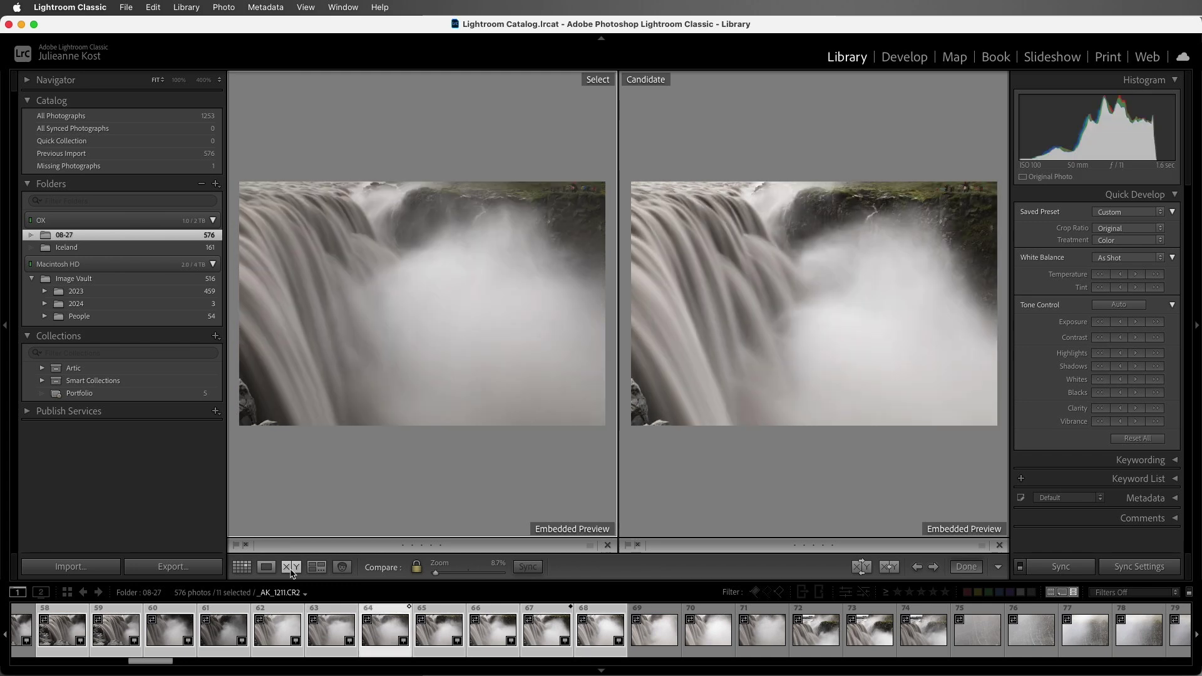
pyautogui.press('Right')
# Switch to Survey view and add four more filmstrip photos to the set.
pyautogui.click(317, 567)
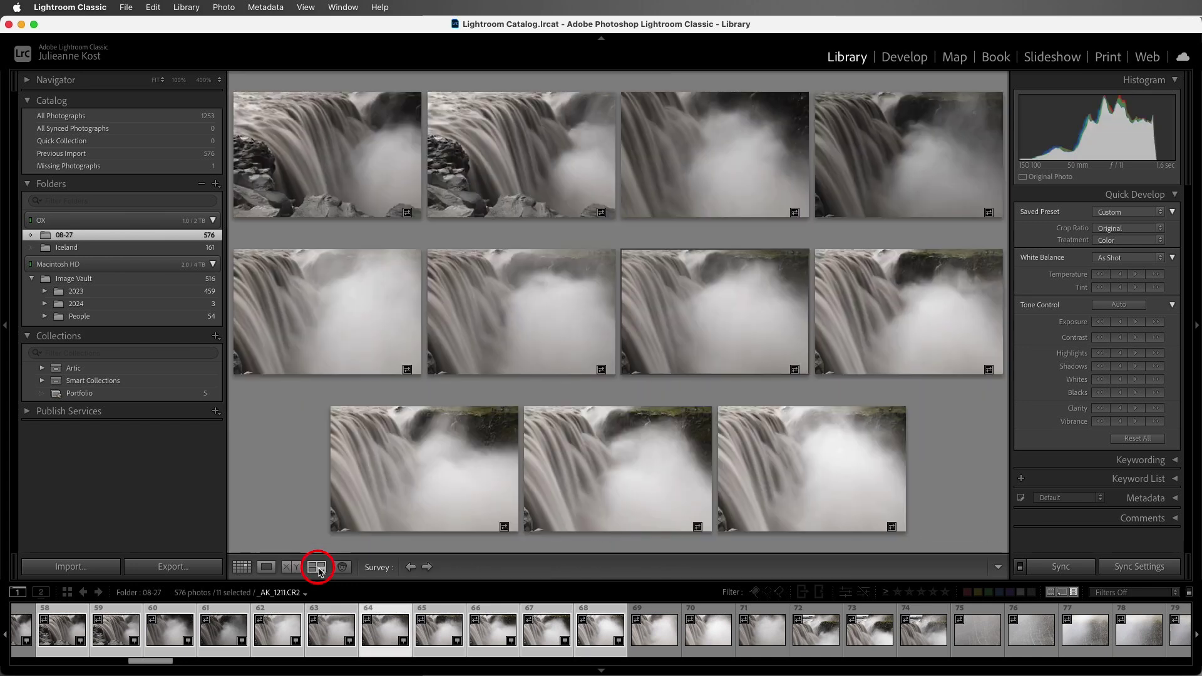
pyautogui.keyDown('super'); pyautogui.click(22, 629); pyautogui.keyUp('super')
pyautogui.keyDown('super'); pyautogui.click(133, 630); pyautogui.keyUp('super')
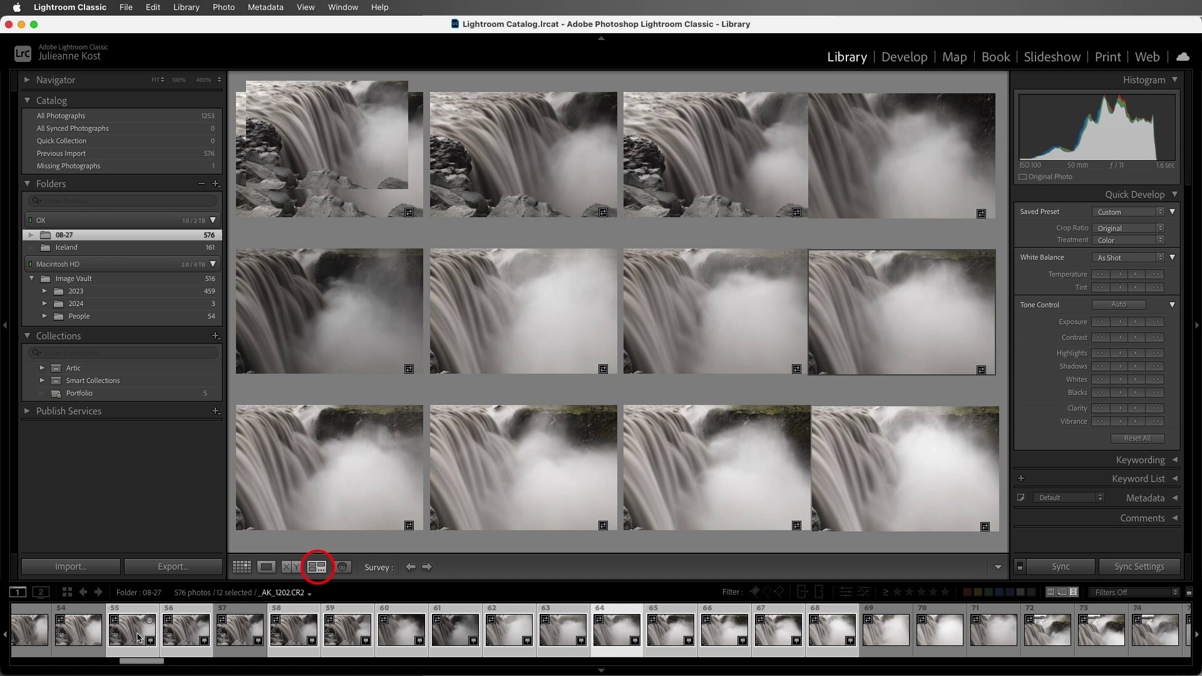
pyautogui.keyDown('super'); pyautogui.click(83, 631); pyautogui.keyUp('super')
pyautogui.keyDown('super'); pyautogui.click(236, 632); pyautogui.keyUp('super')
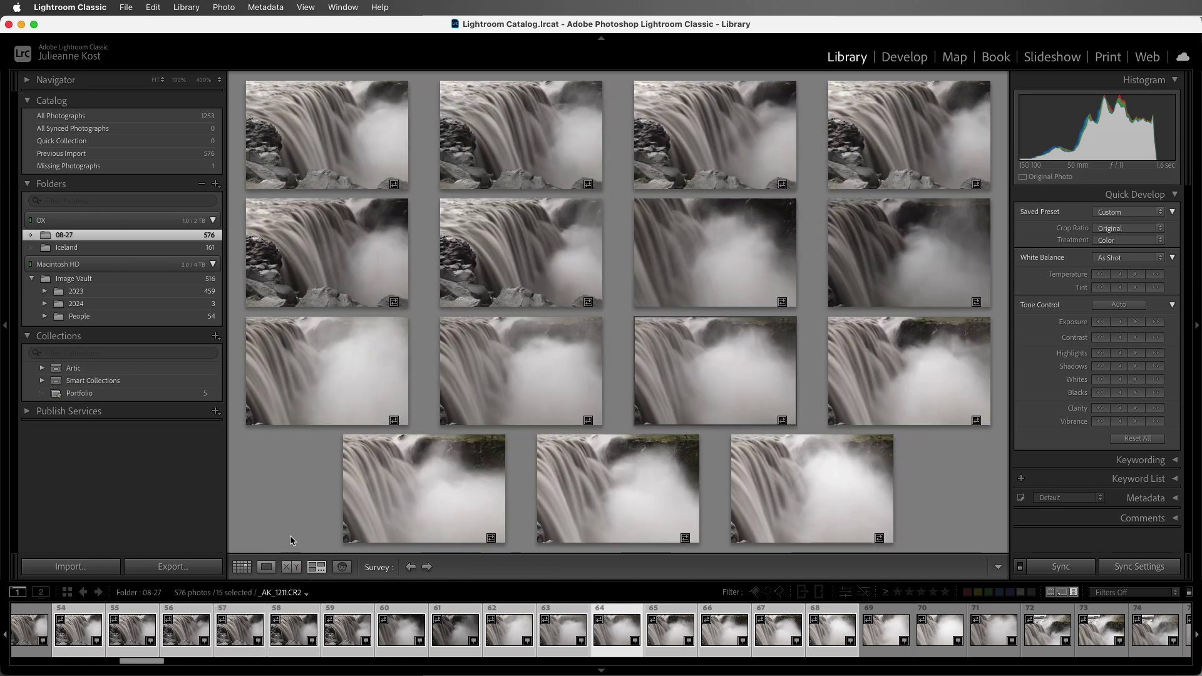
# Return to Grid view and select only _AK_1202.
pyautogui.press('g')
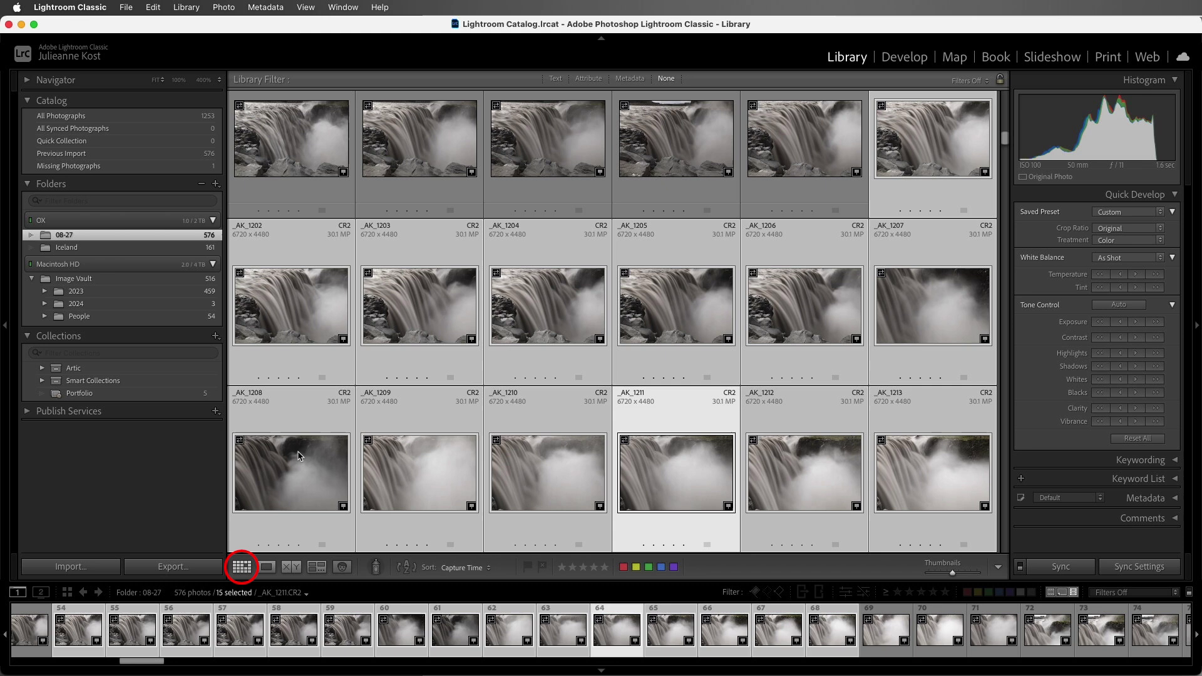
pyautogui.click(300, 366)
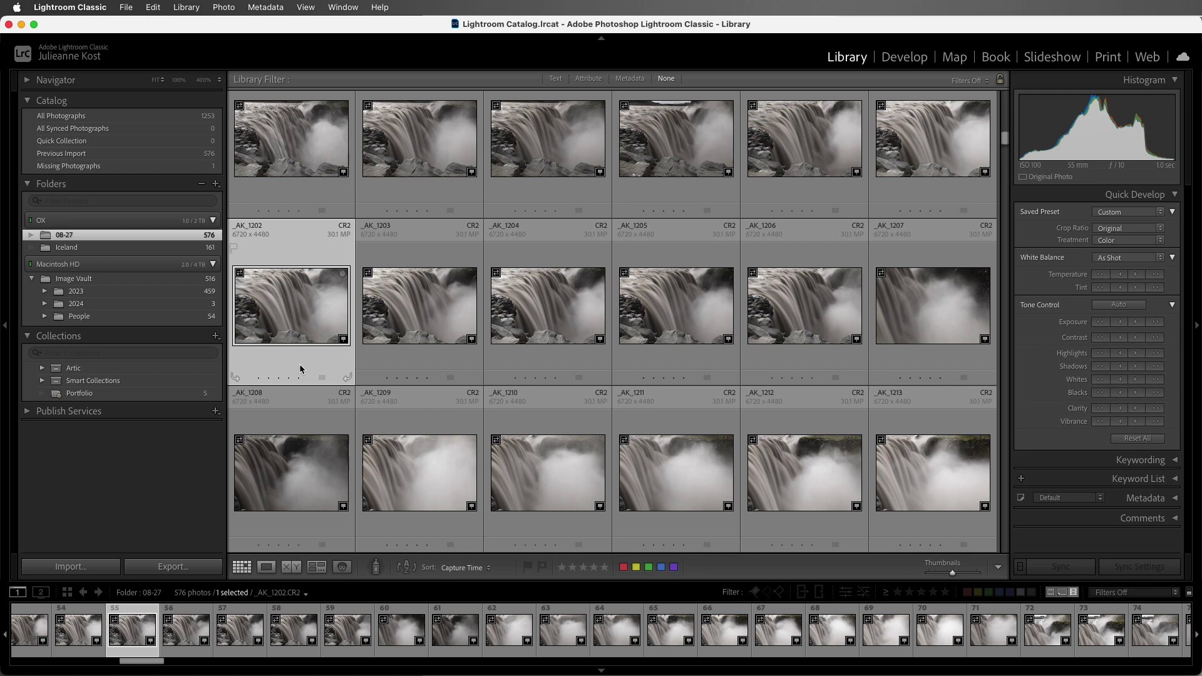
# Build a standard preview for _AK_1202 only, then view _AK_1203 in Loupe.
pyautogui.click(239, 276)
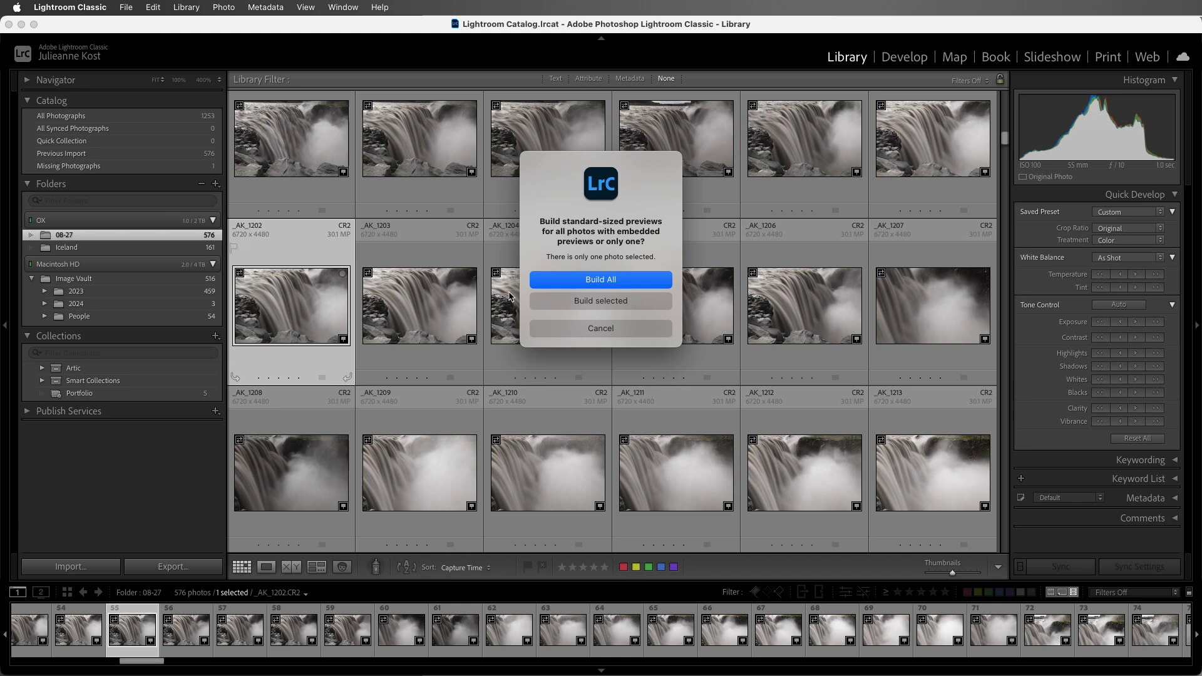
pyautogui.click(550, 300)
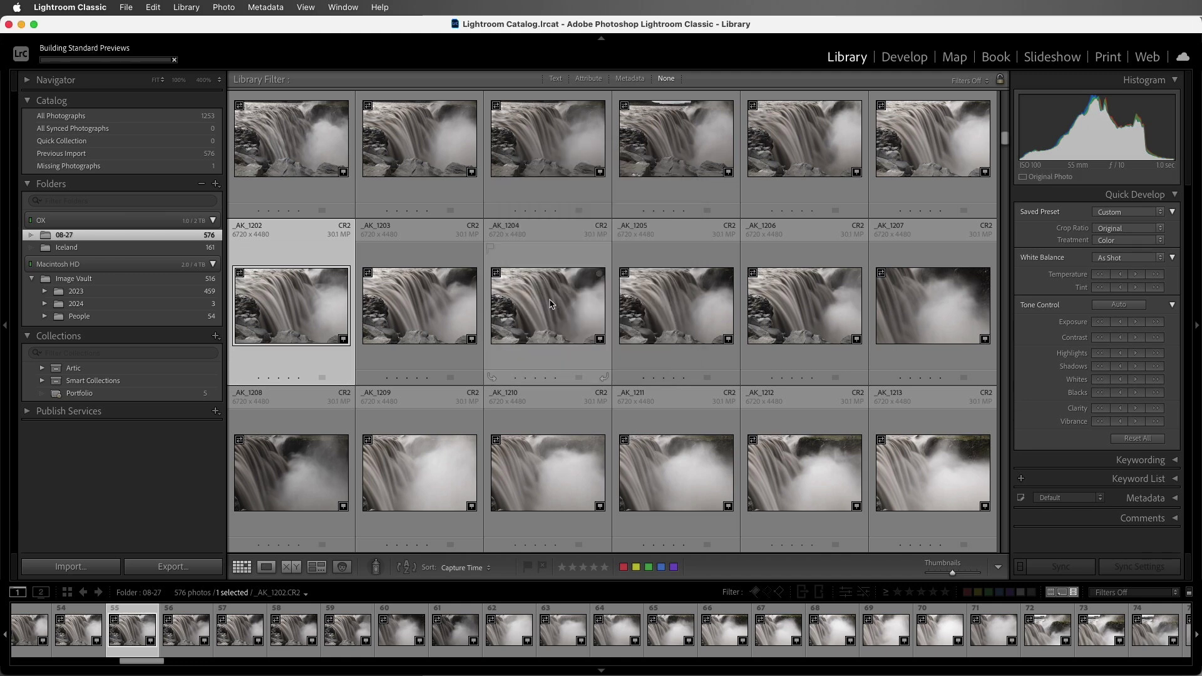
pyautogui.doubleClick(439, 310)
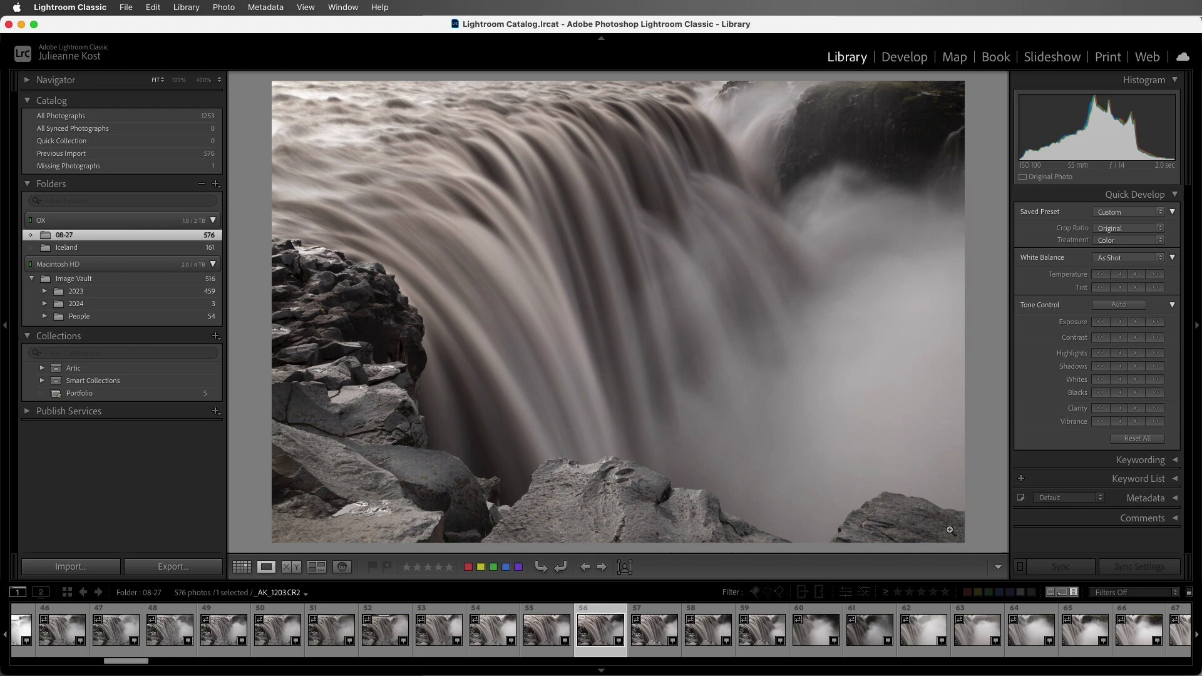
# Back in Grid, build standard-sized previews for _AK_1204 through _AK_1213.
pyautogui.press('g')
pyautogui.click(550, 322)
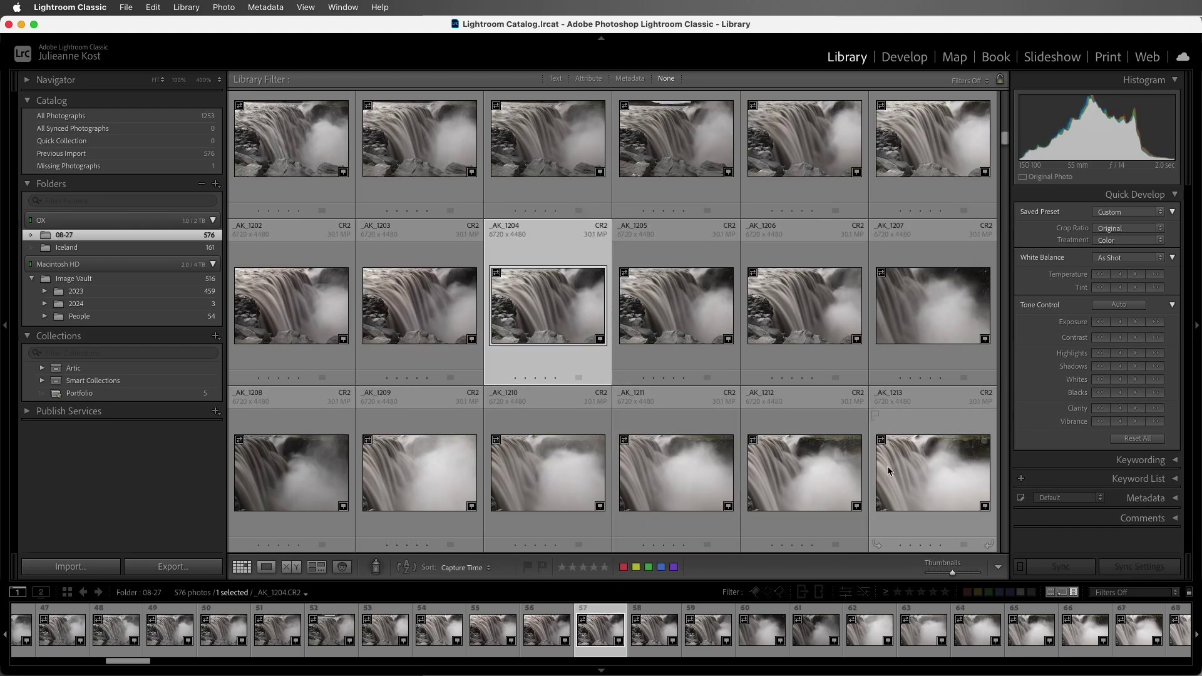
pyautogui.keyDown('shift'); pyautogui.click(909, 475); pyautogui.keyUp('shift')
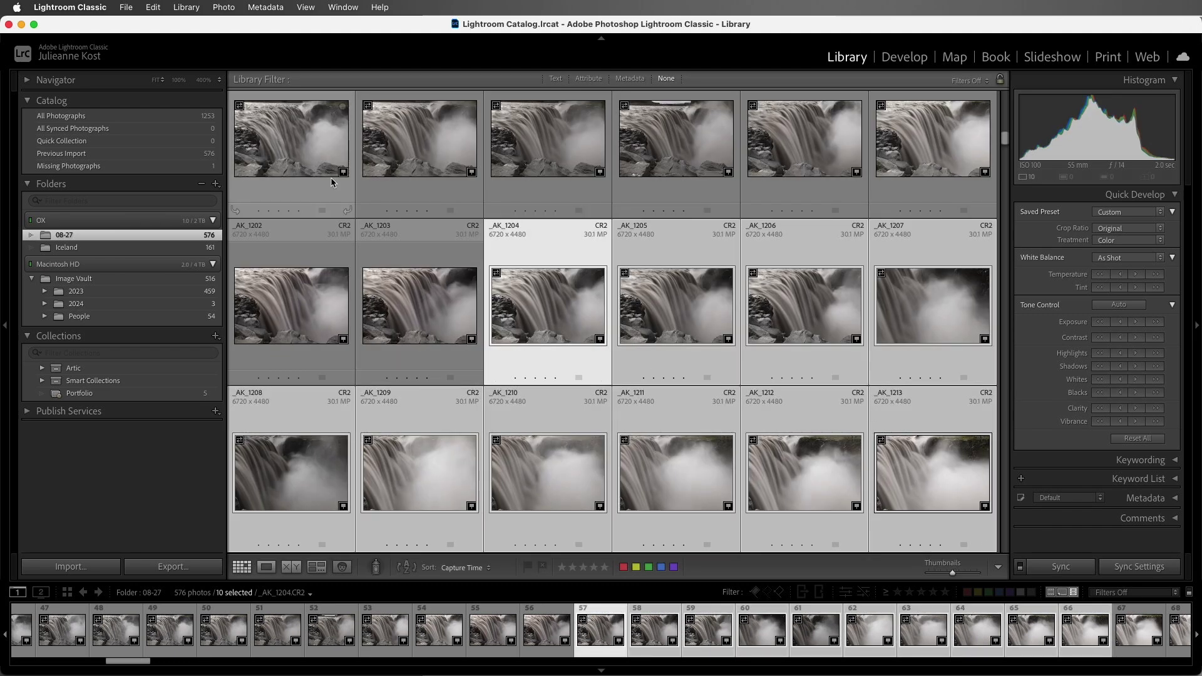
pyautogui.click(186, 7)
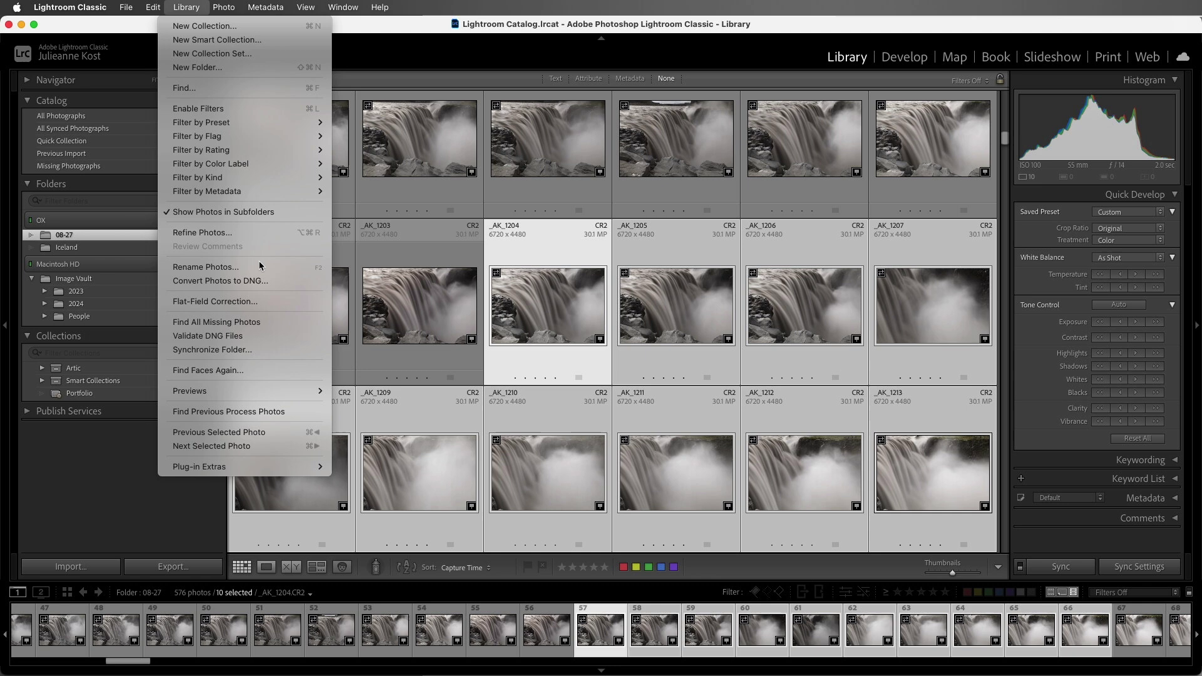
pyautogui.moveTo(285, 391)
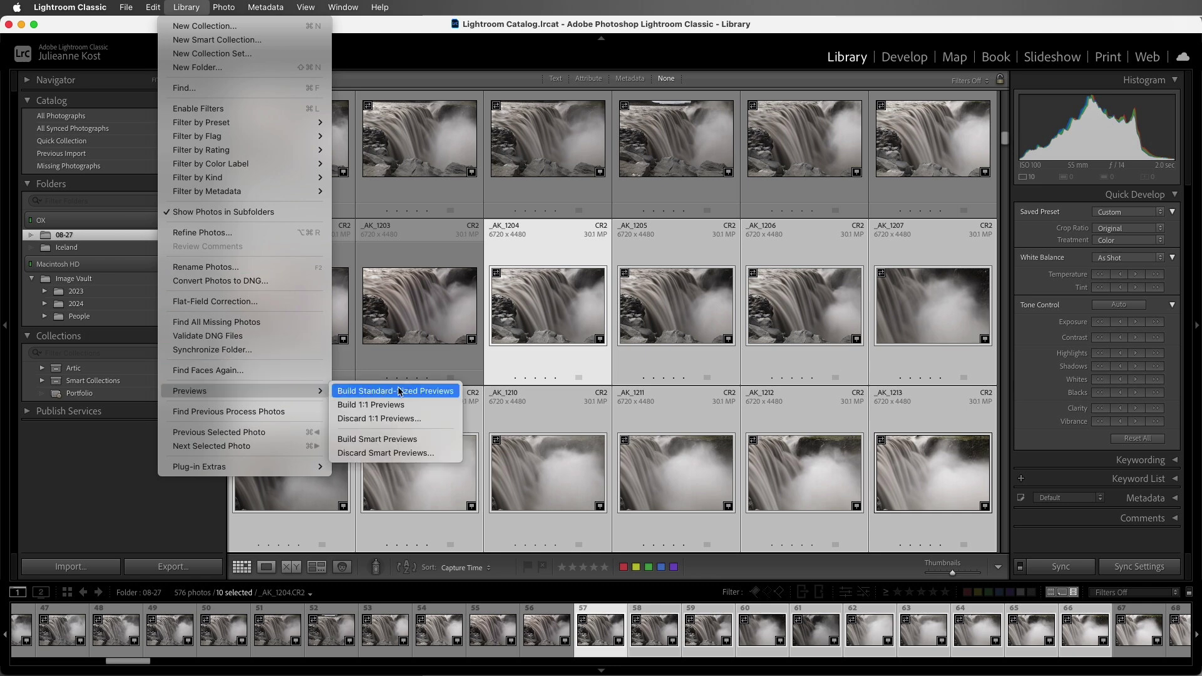
pyautogui.click(454, 405)
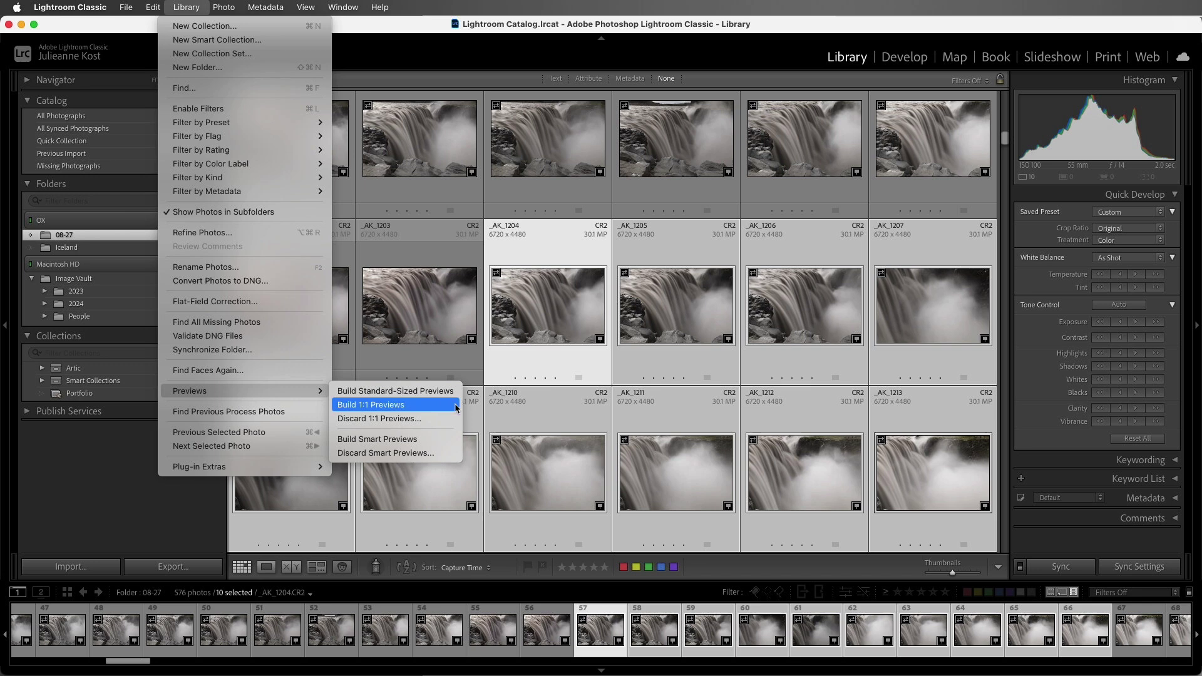
# Open Lightroom Classic Preferences on the General tab.
pyautogui.click(89, 8)
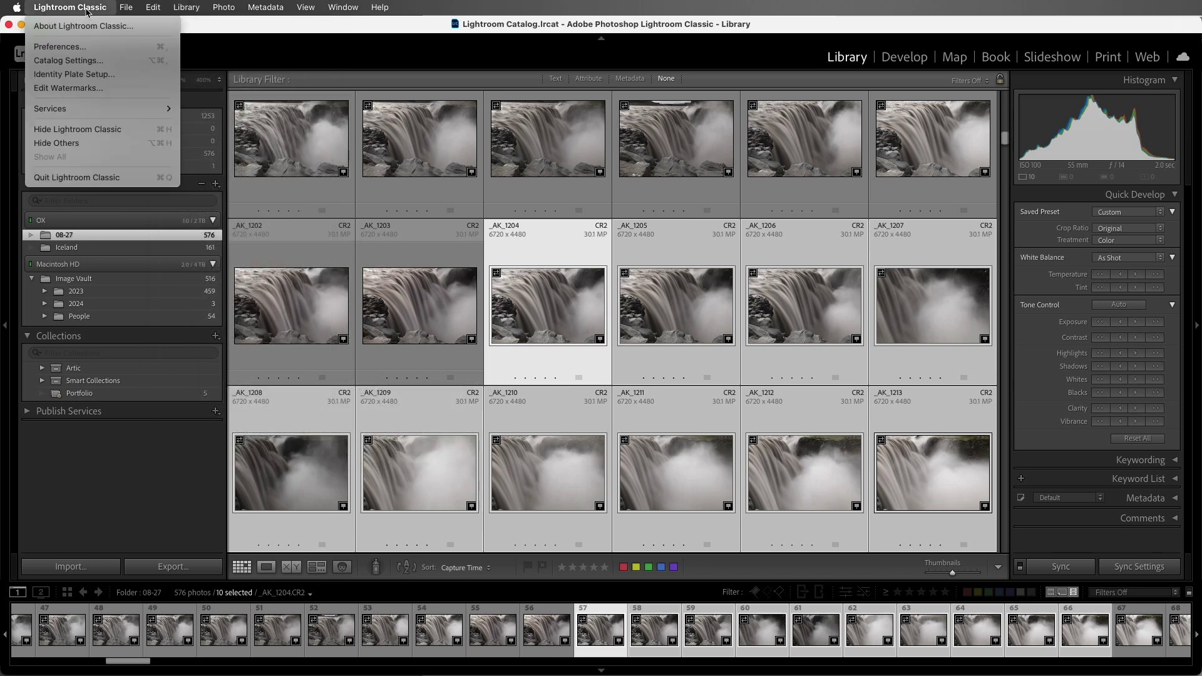
pyautogui.click(91, 49)
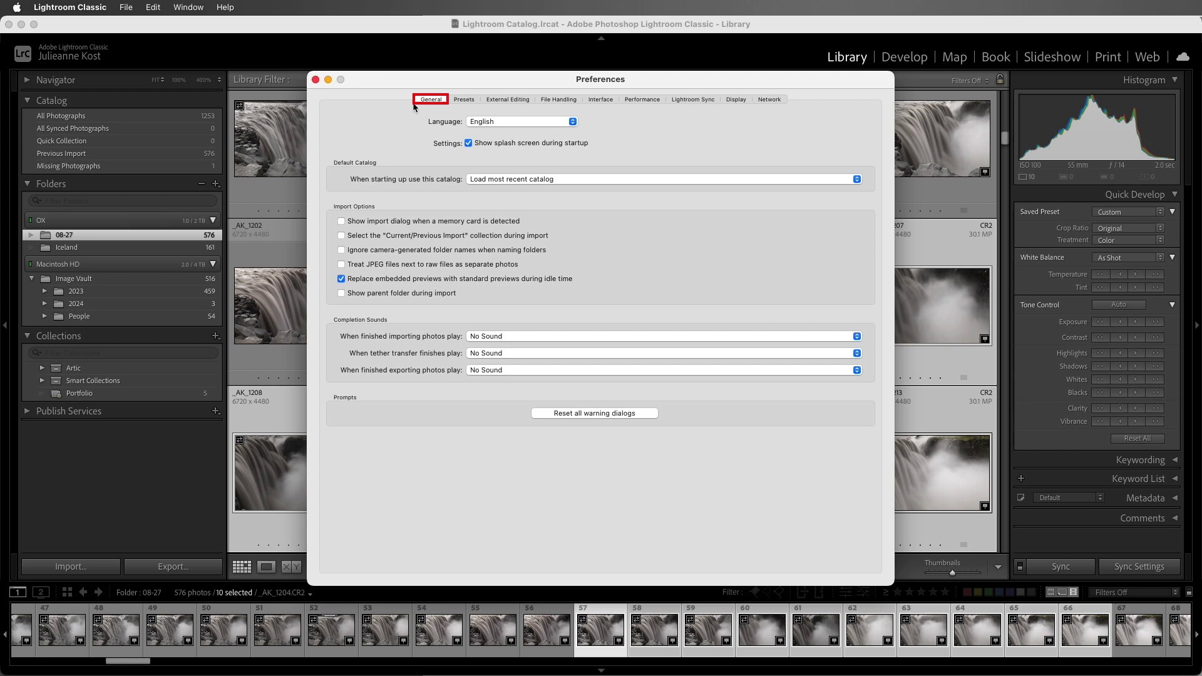